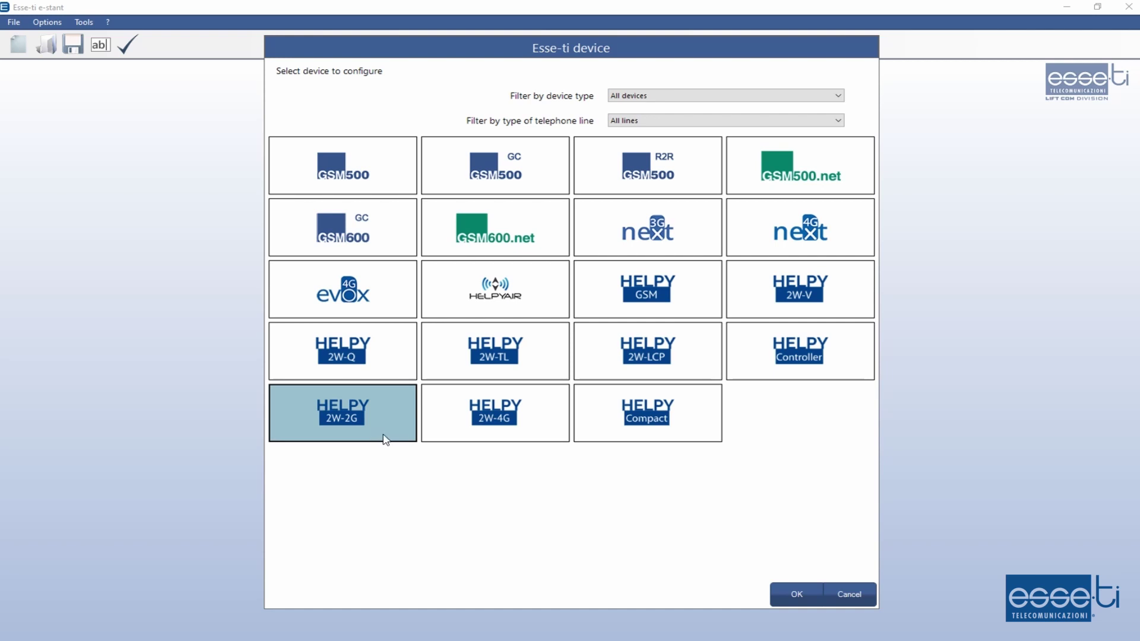
# - Choose the Helpy 2W-2G as the device to configure, using a direct Serial/USB connection
pyautogui.click(796, 595)
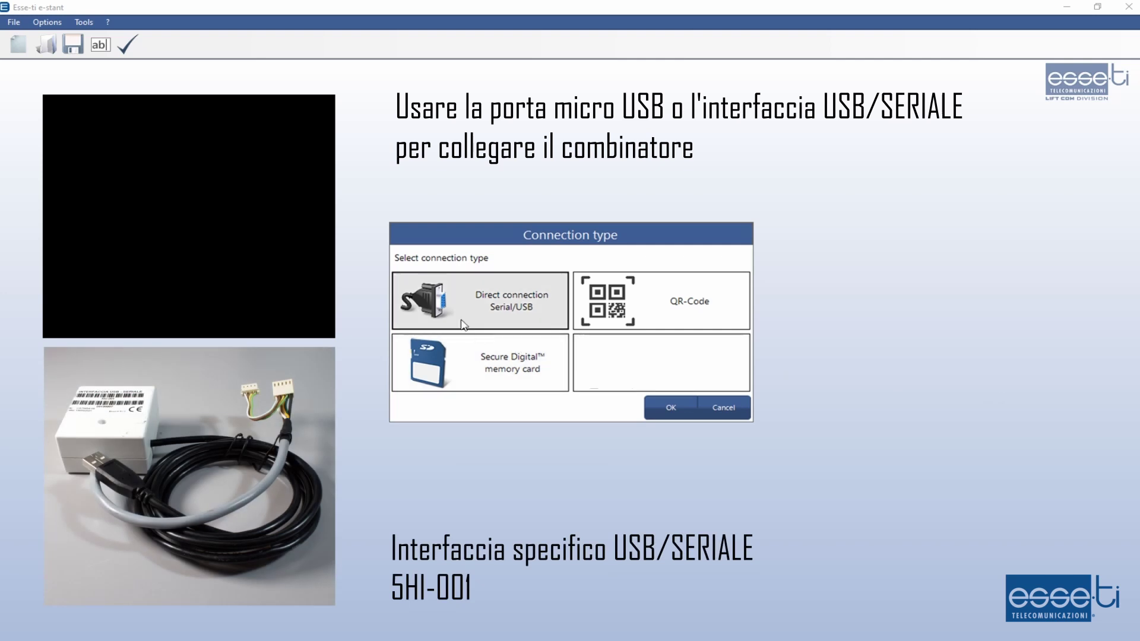
pyautogui.click(470, 314)
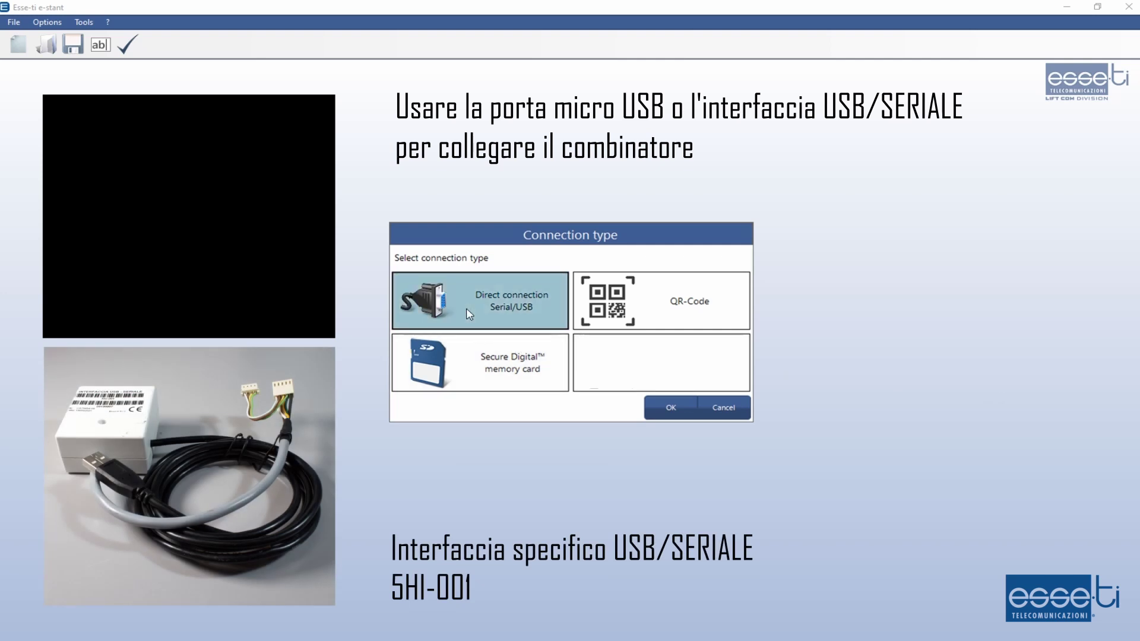
pyautogui.click(667, 411)
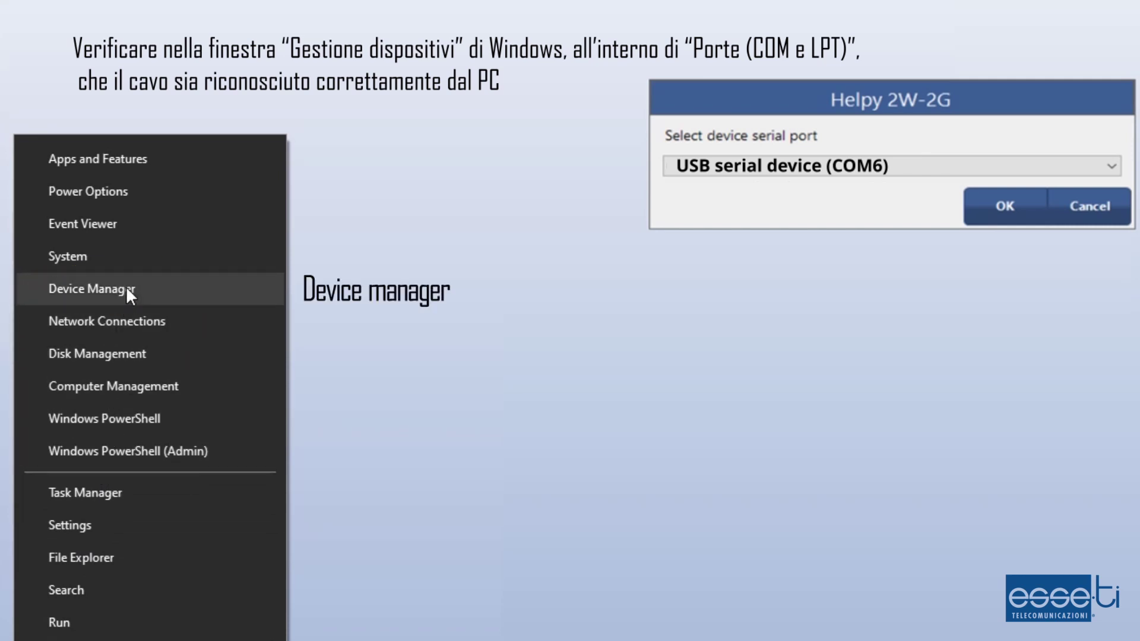
# - Check the Ports (COM & LPT) category in Windows Device Manager and accept COM6 as the Helpy 2W-2G's serial port
pyautogui.click(252, 288)
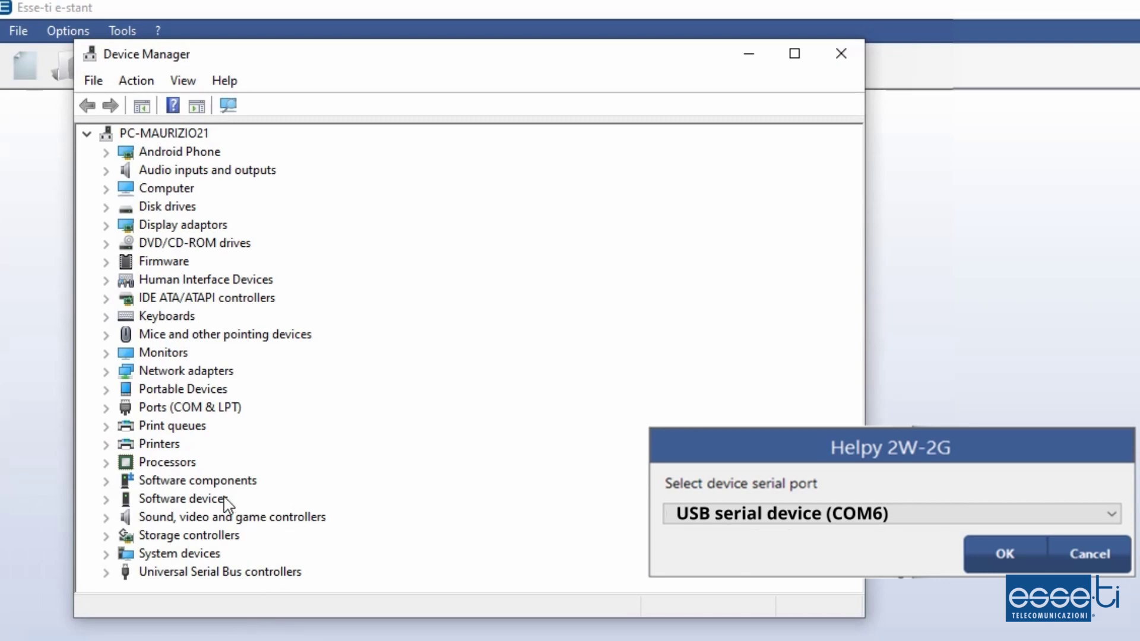
pyautogui.click(107, 409)
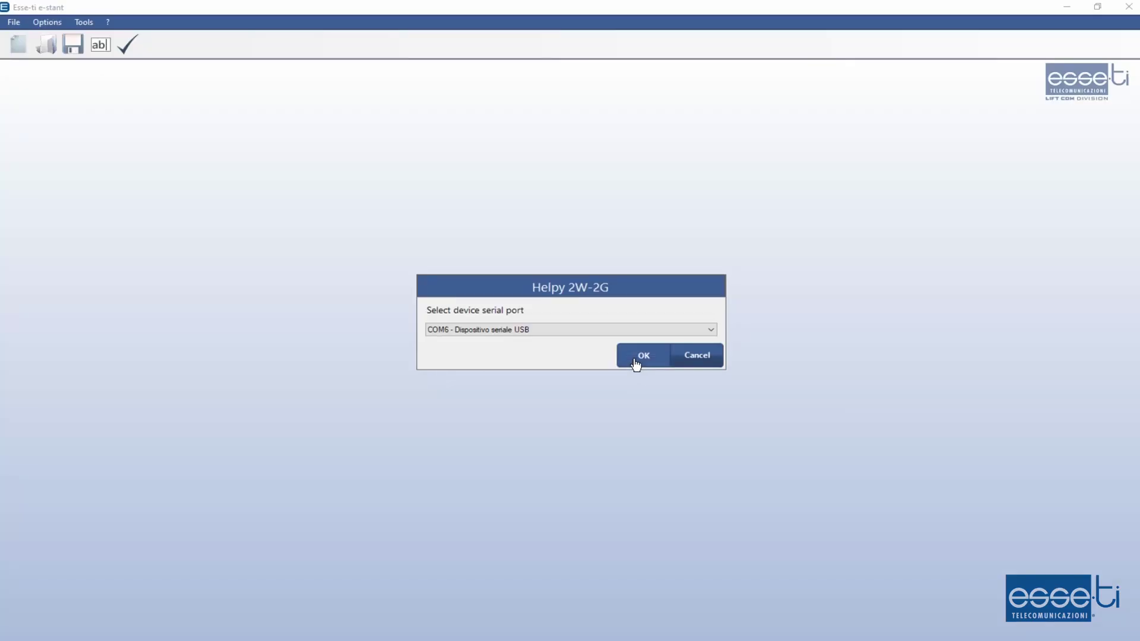
pyautogui.click(636, 359)
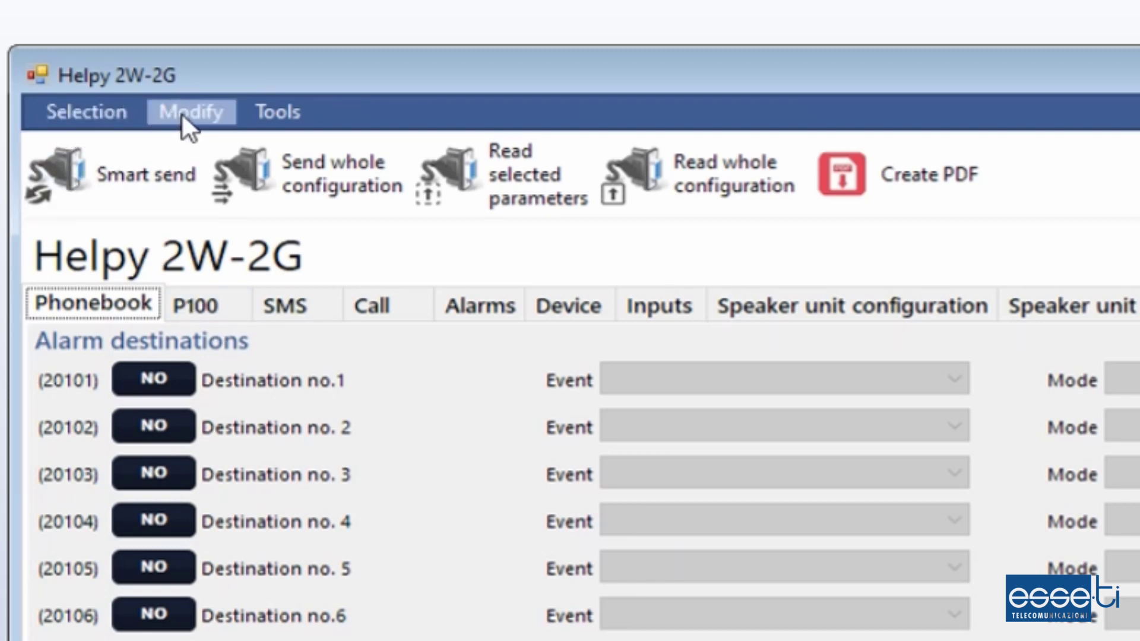
pyautogui.click(286, 117)
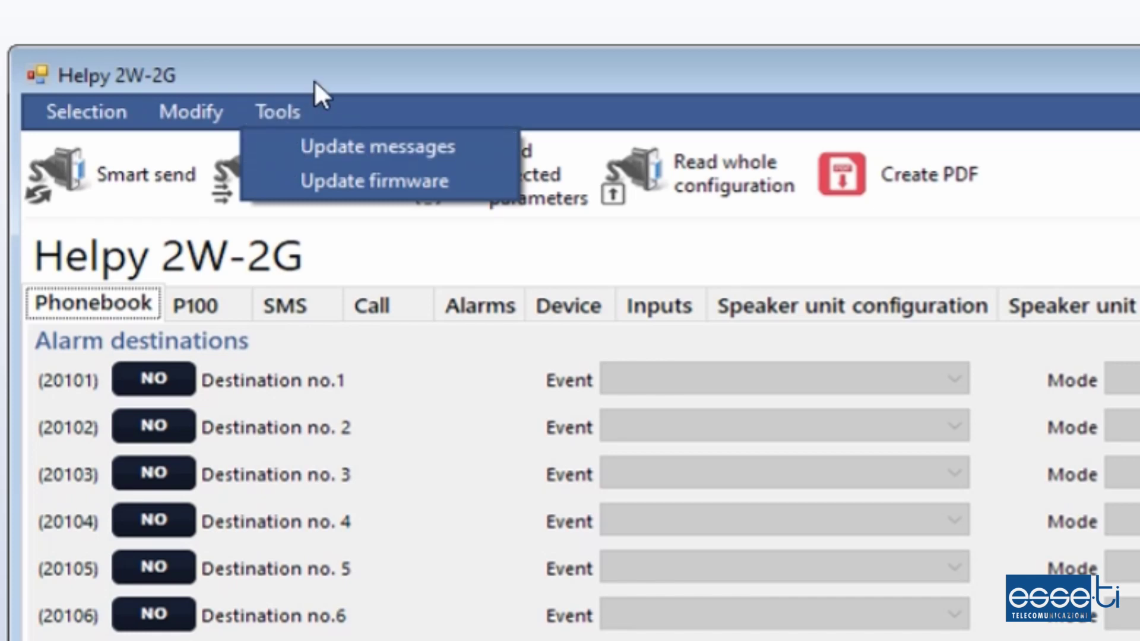
pyautogui.click(321, 67)
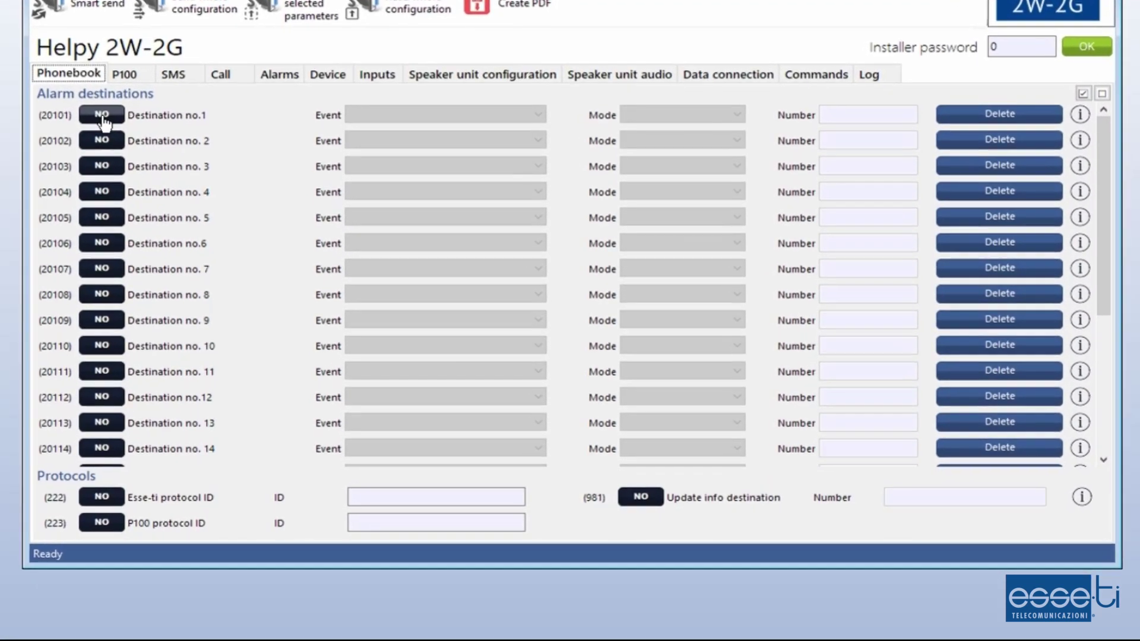
# - Enable alarm destination no. 1 with event 01 - Button alarm and mode 2 - User, and enter its phone number
pyautogui.click(151, 173)
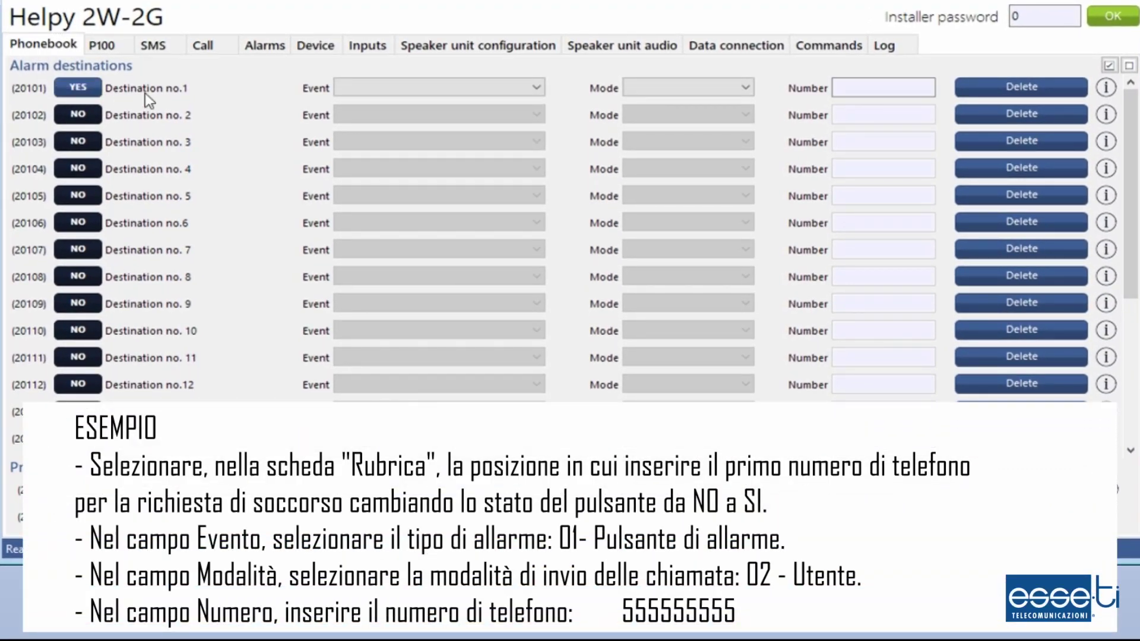
pyautogui.click(537, 87)
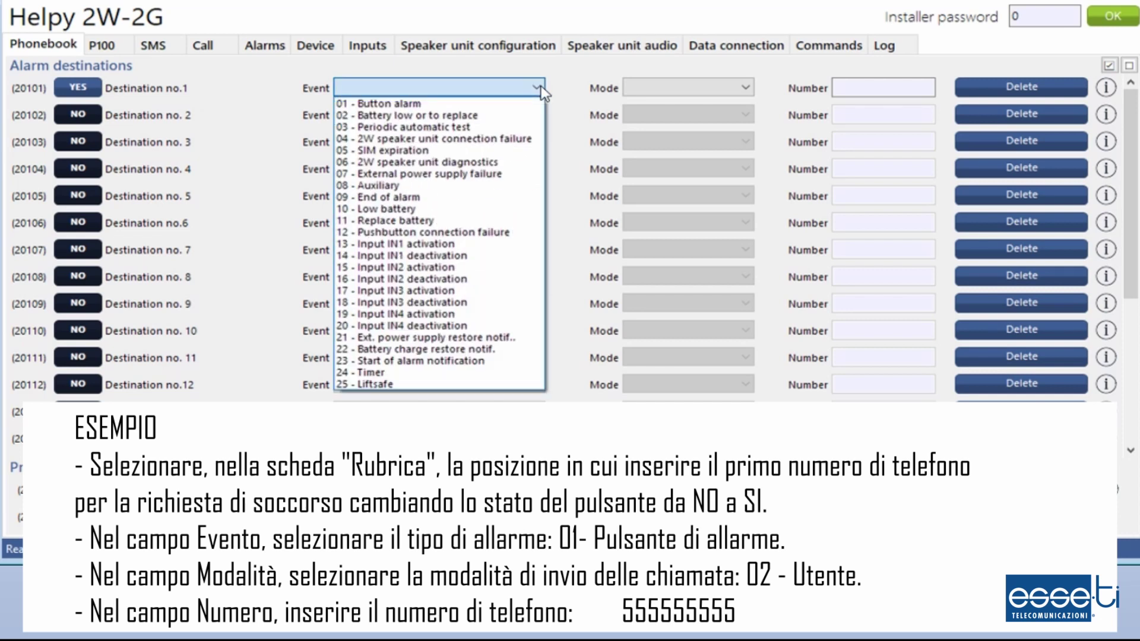
pyautogui.click(461, 103)
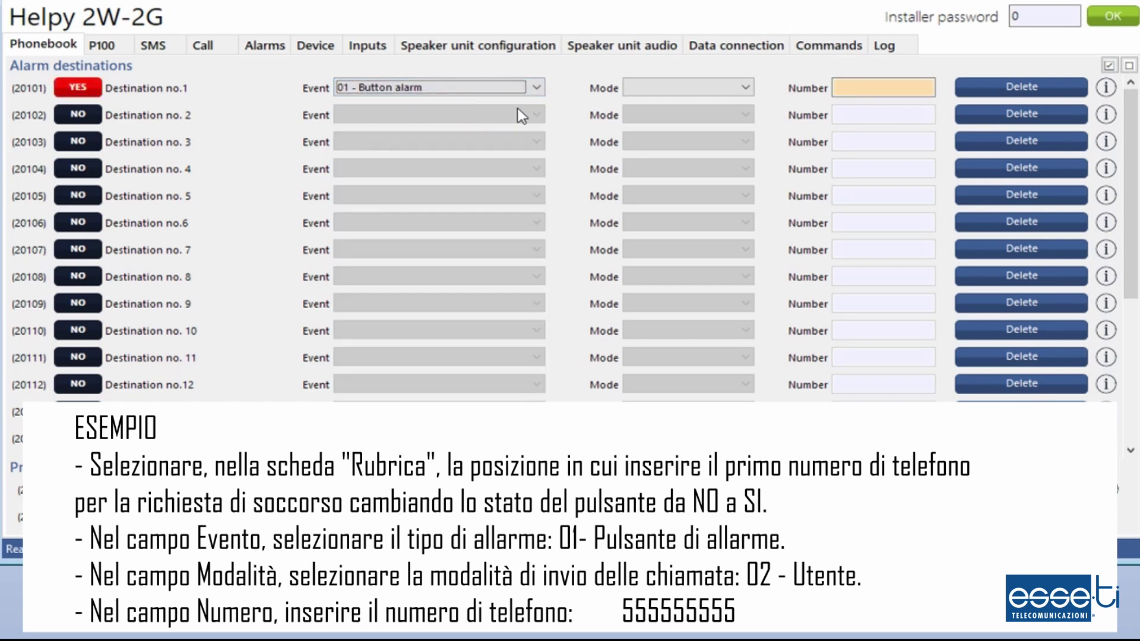
pyautogui.click(747, 87)
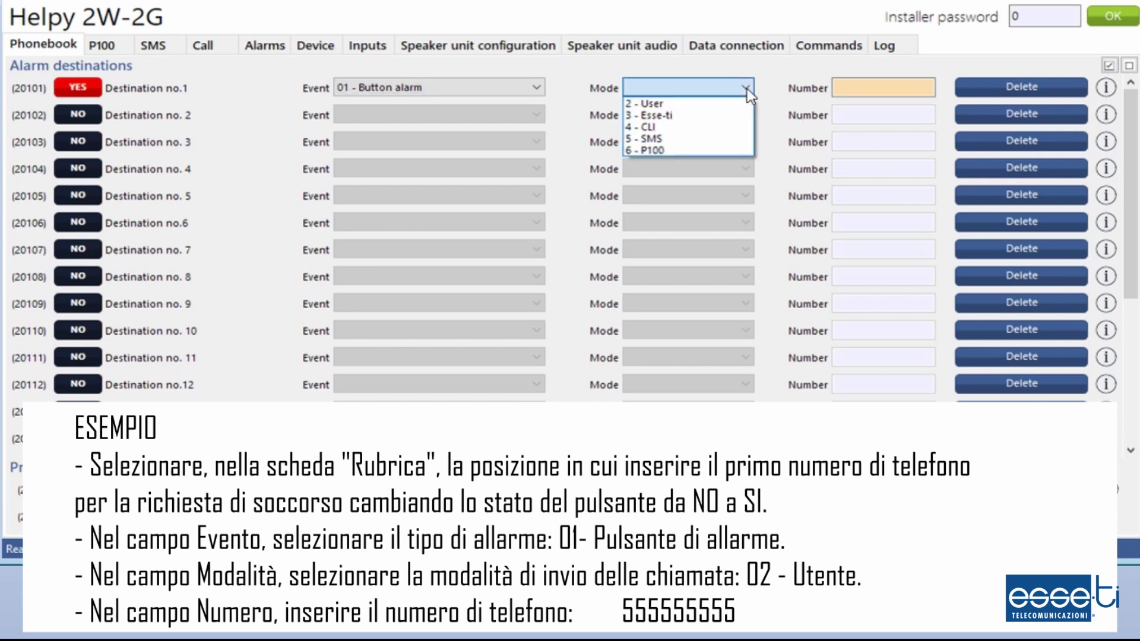
pyautogui.click(703, 104)
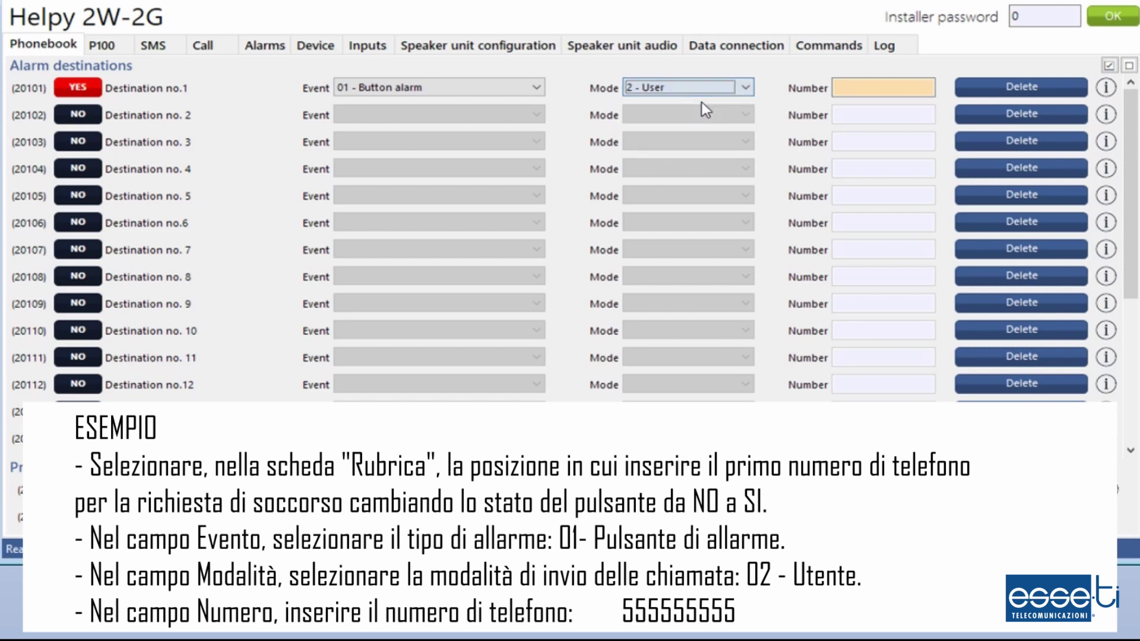
pyautogui.click(885, 92)
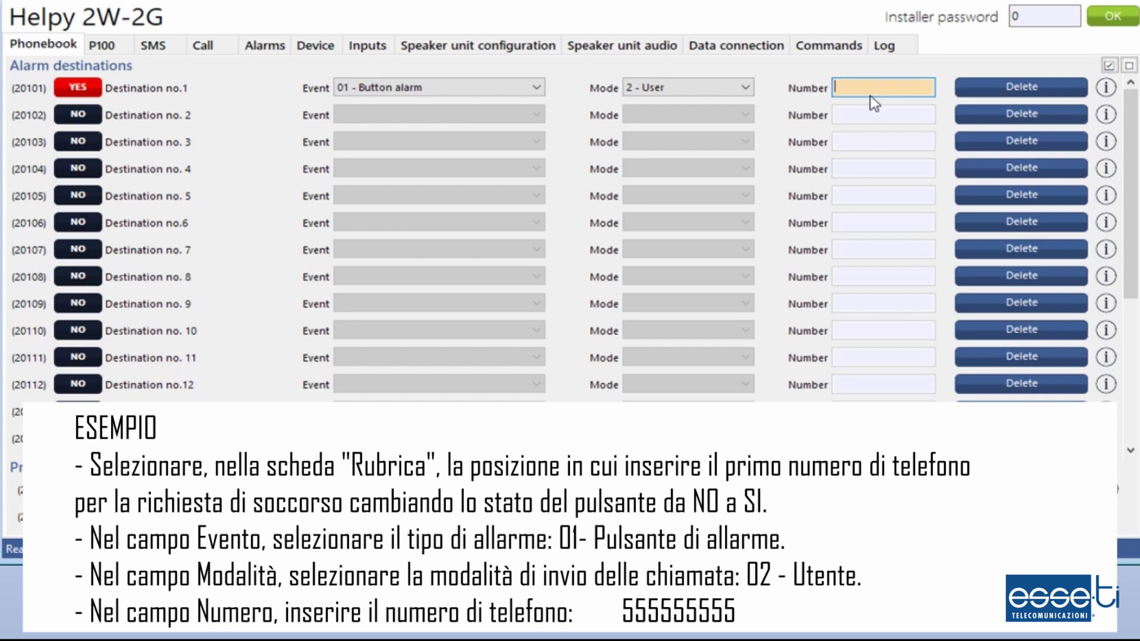
pyautogui.write('555555555')
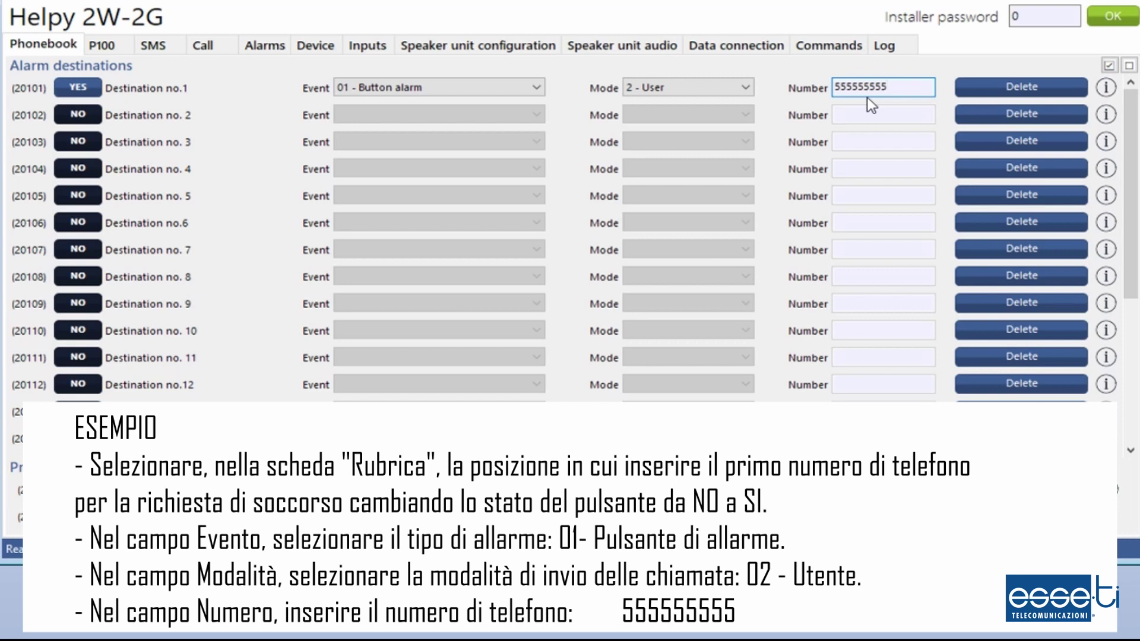
# - Enable alarm destination no. 2 with event 03 - Periodic automatic test and mode 2 - User, and enter its phone number
pyautogui.click(76, 115)
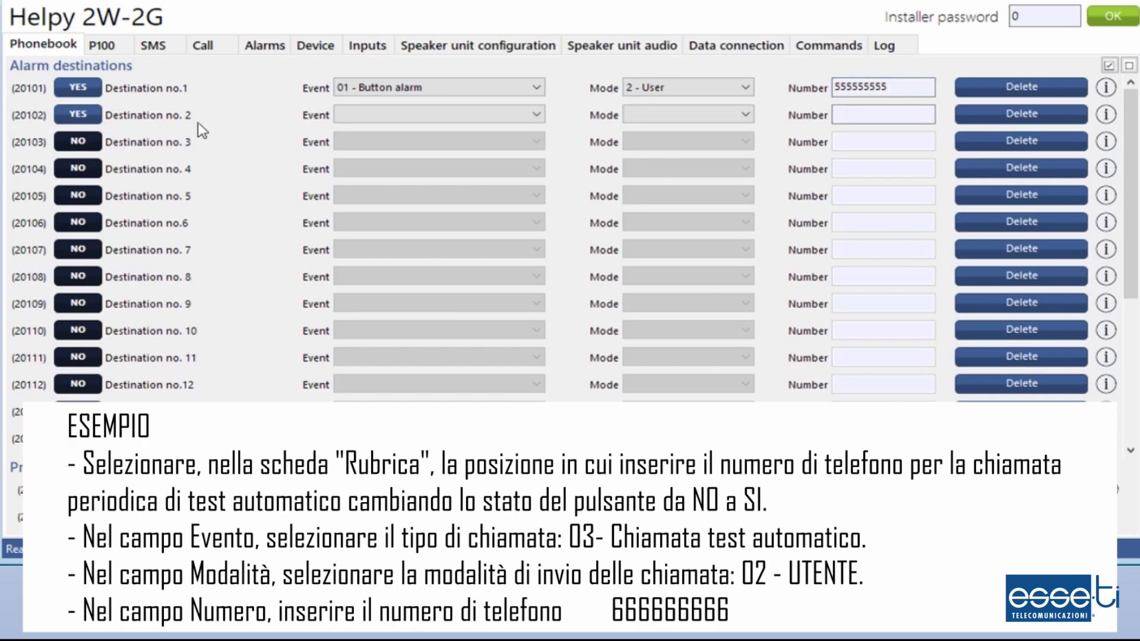
pyautogui.click(539, 117)
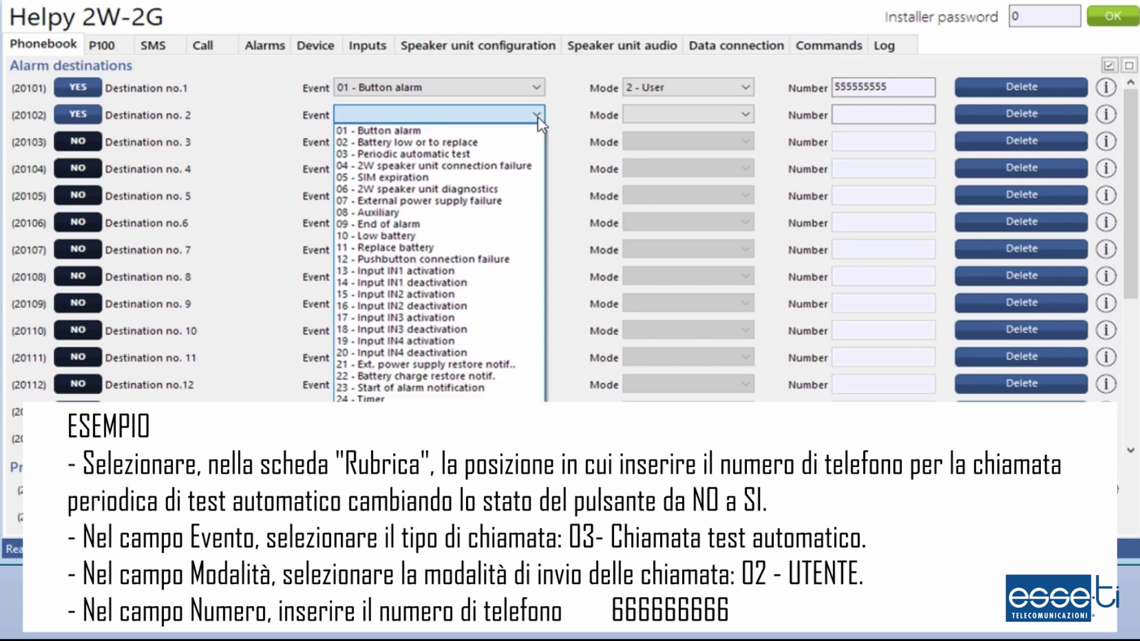
pyautogui.click(475, 154)
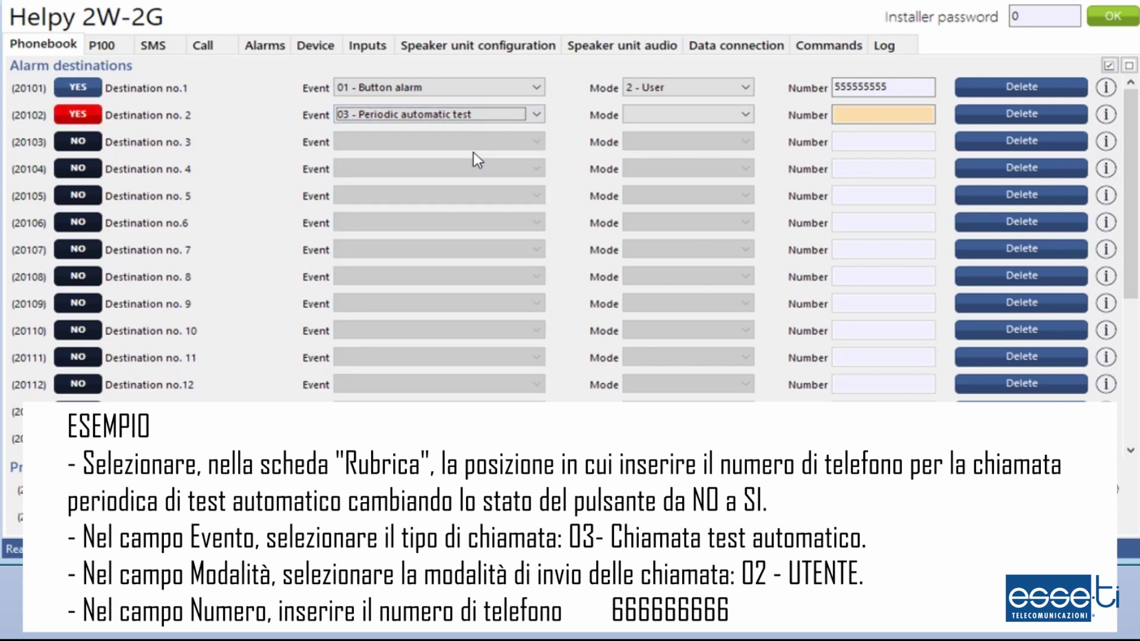
pyautogui.click(746, 117)
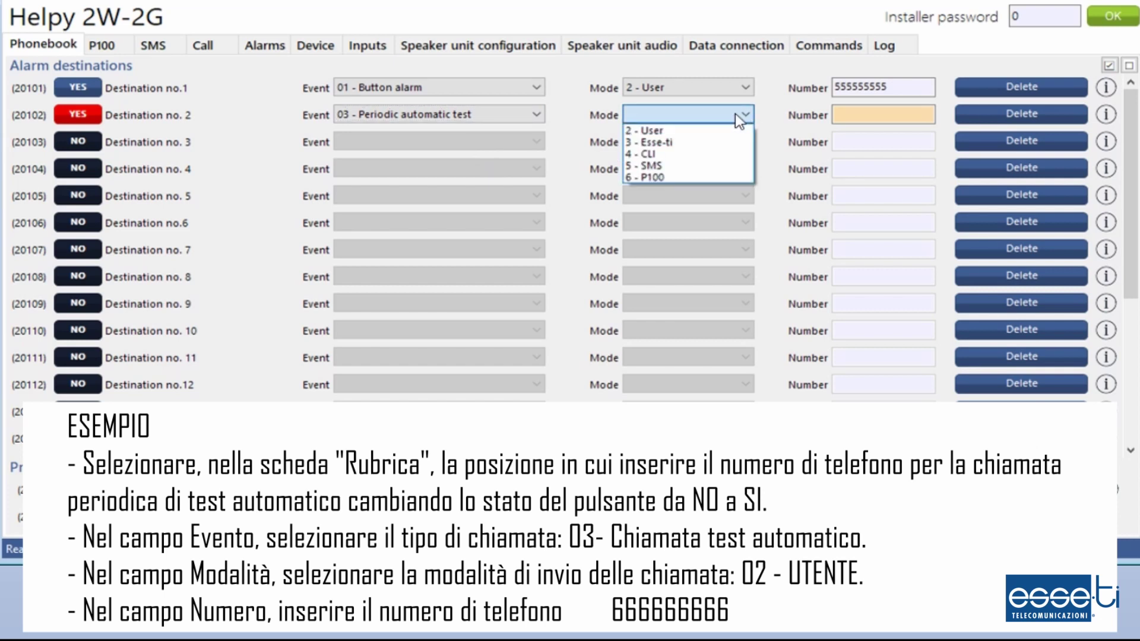
pyautogui.click(690, 131)
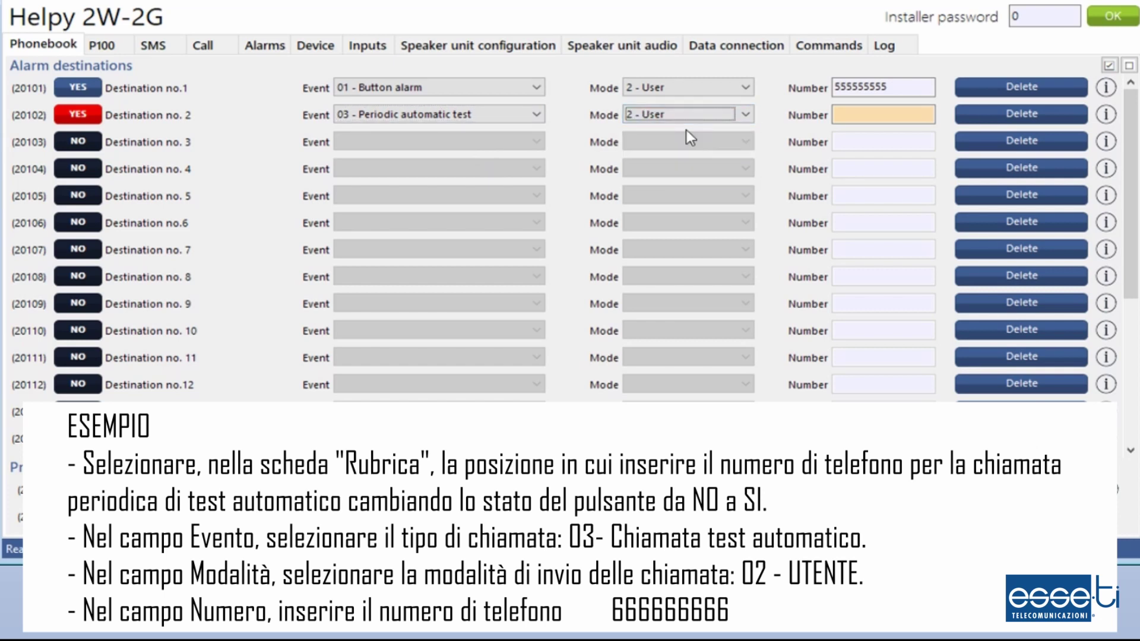
pyautogui.click(849, 114)
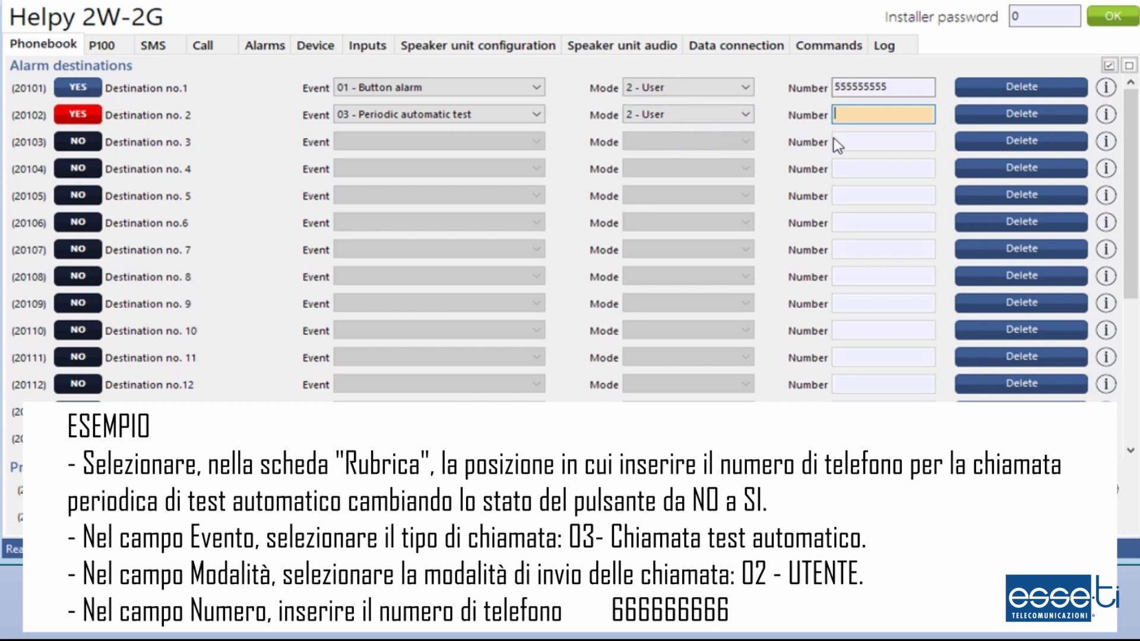
pyautogui.write('66666')
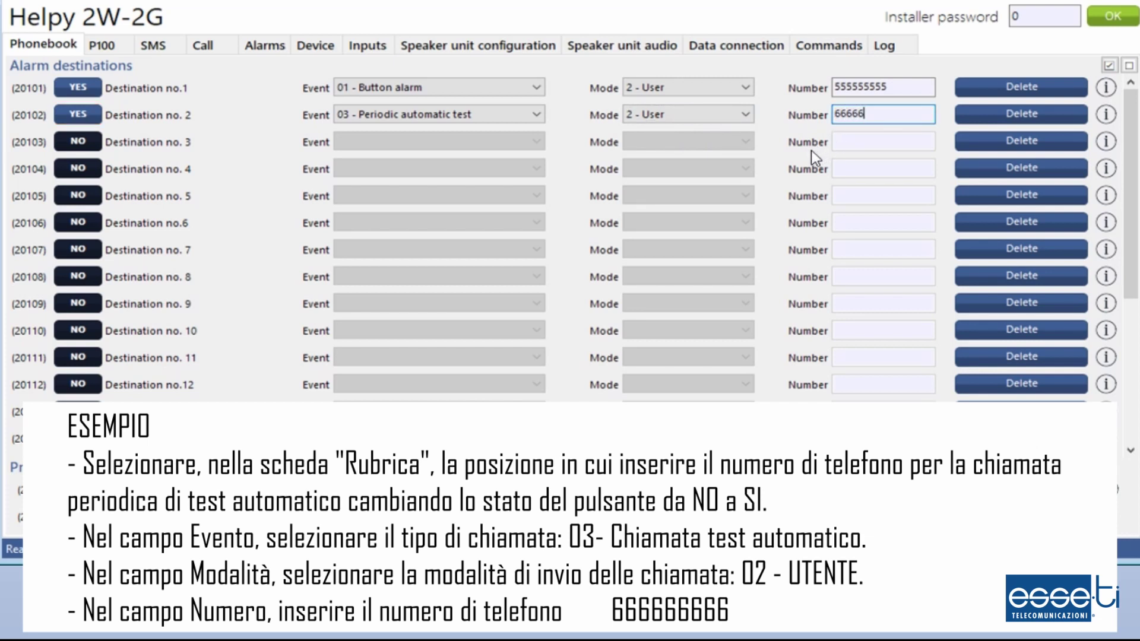
pyautogui.write('6666')
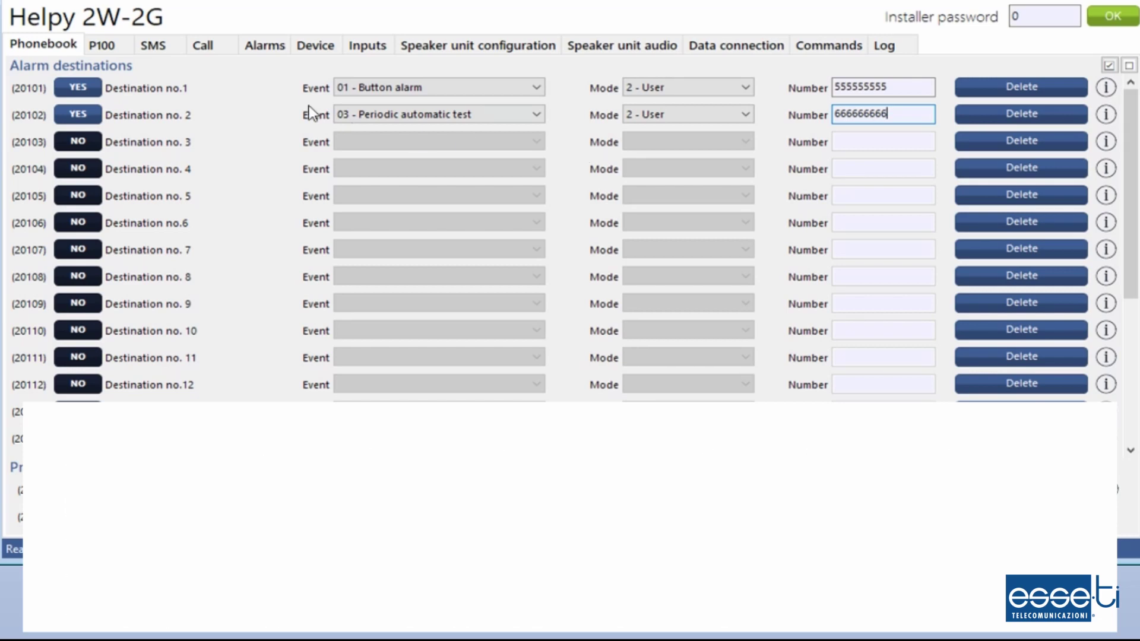
# - Enable the automatic test call in mode 1 - Active (EN 81-28:2018) and write the whole configuration to the device
pyautogui.click(204, 46)
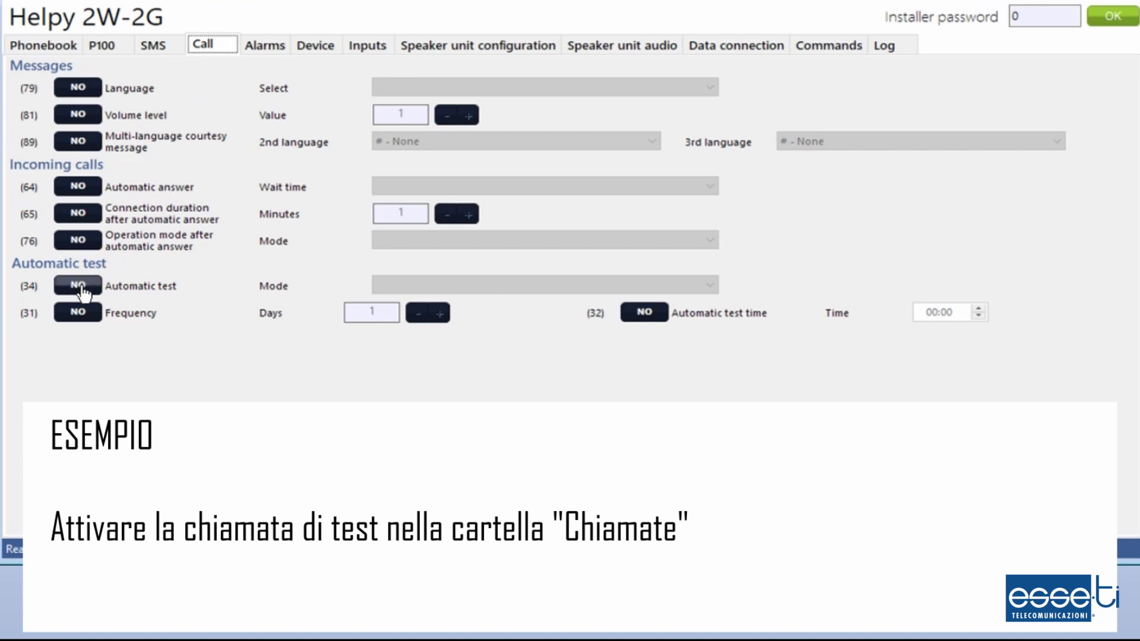
pyautogui.click(82, 289)
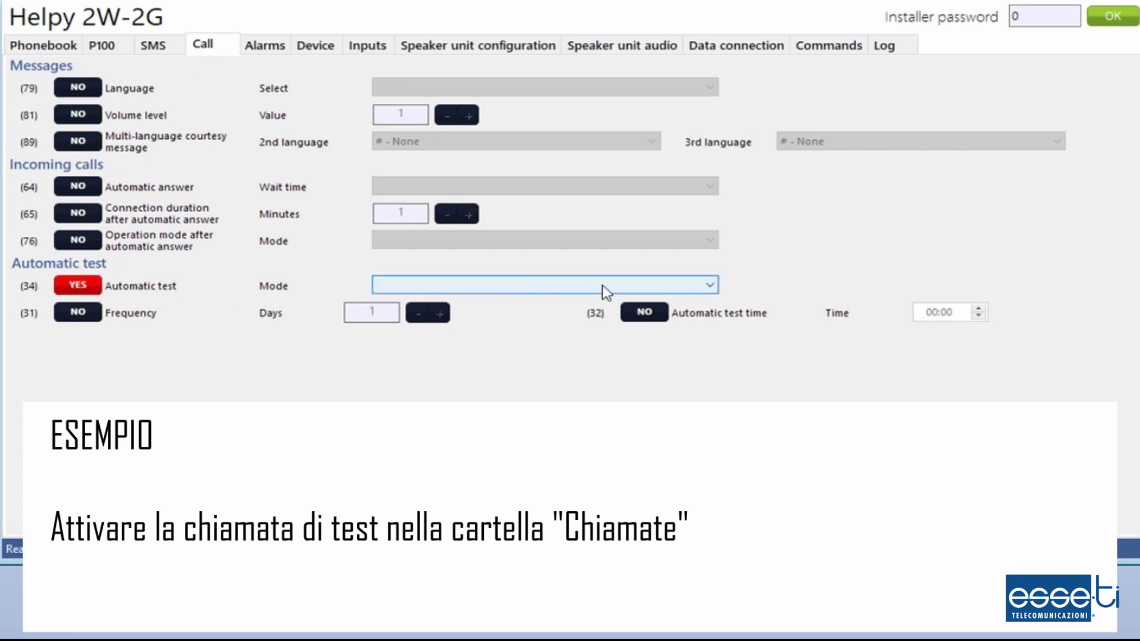
pyautogui.click(706, 287)
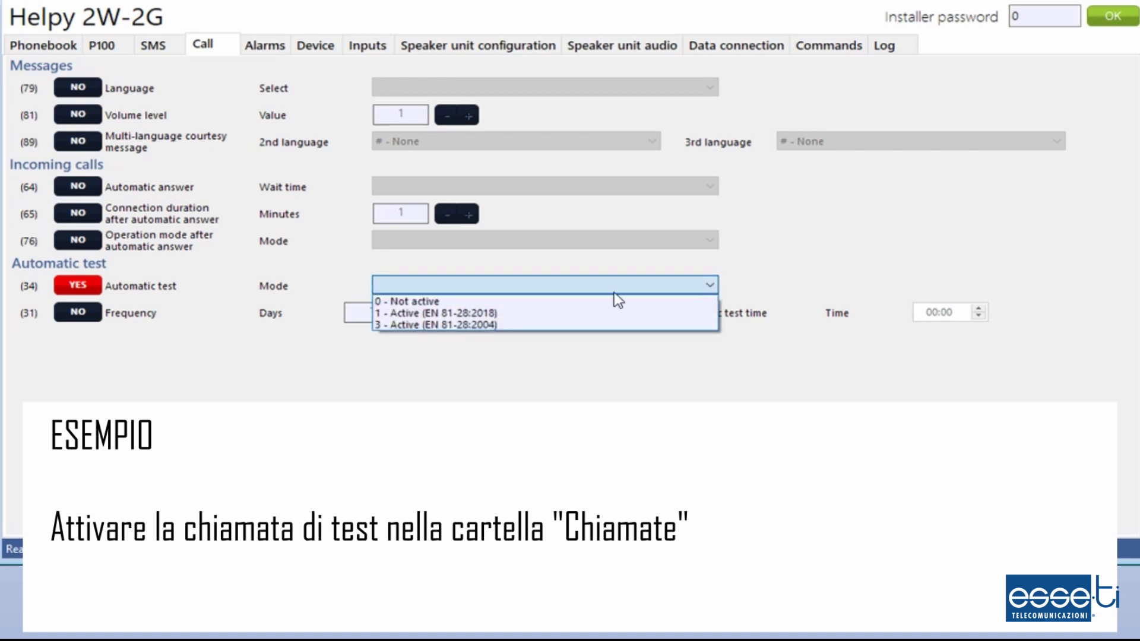
pyautogui.click(501, 315)
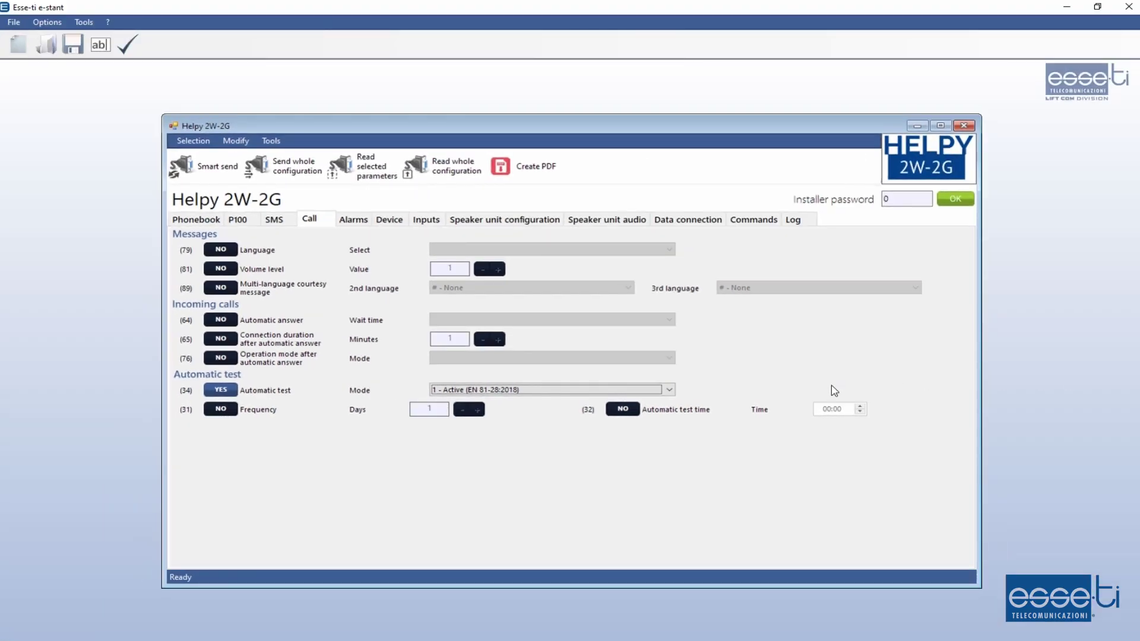
pyautogui.click(298, 167)
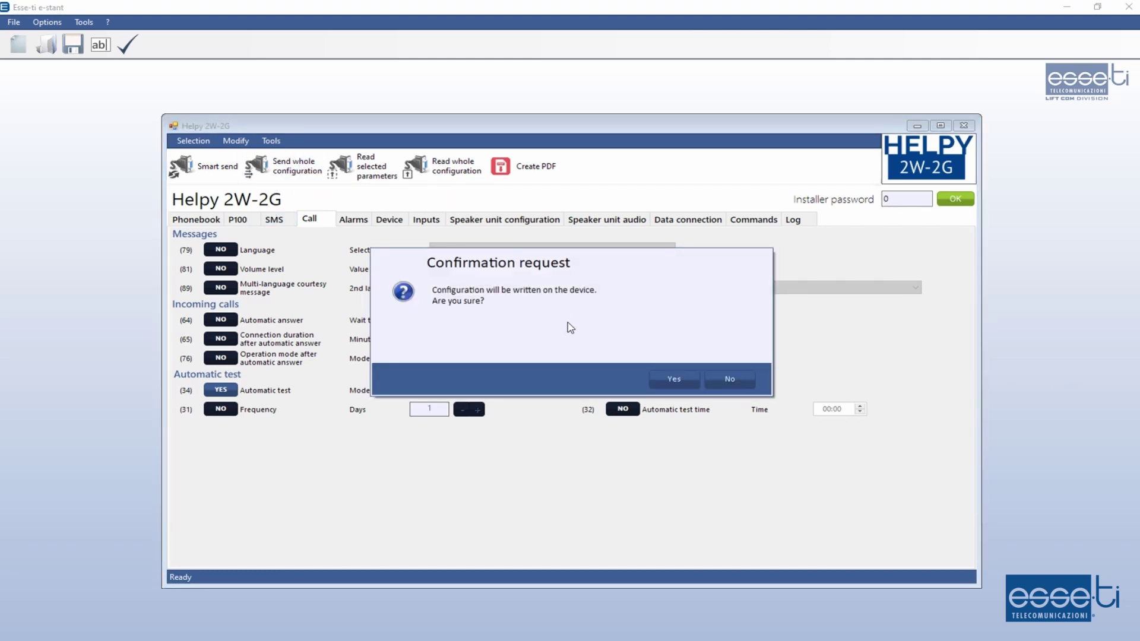
pyautogui.click(669, 381)
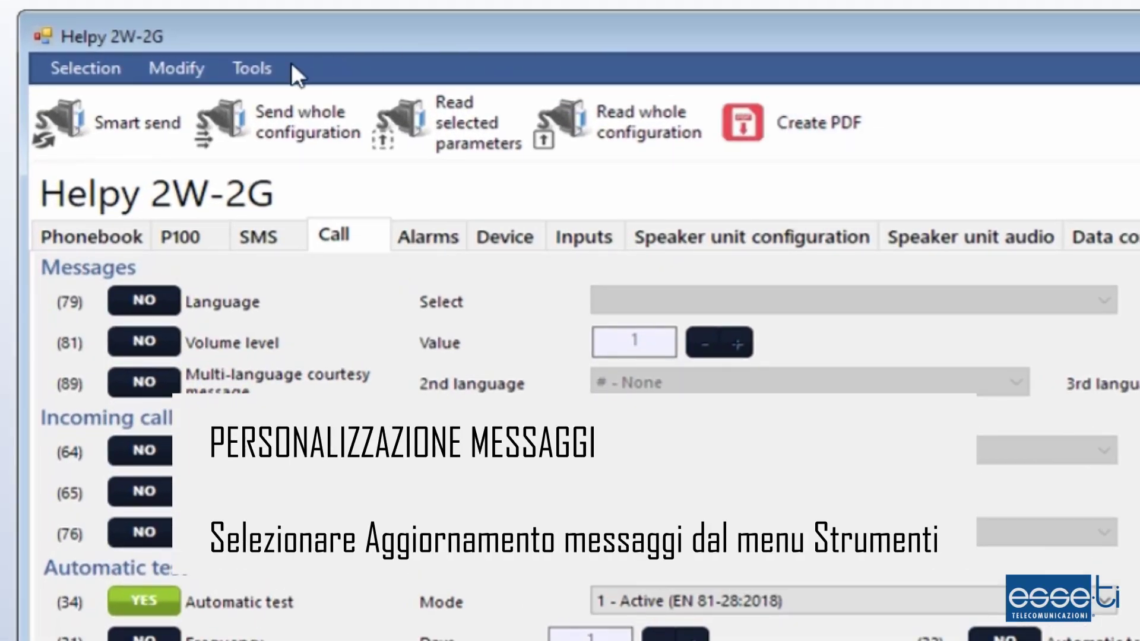
# - View the message customization list for updating specific messages, and close it without changing any message
pyautogui.click(262, 66)
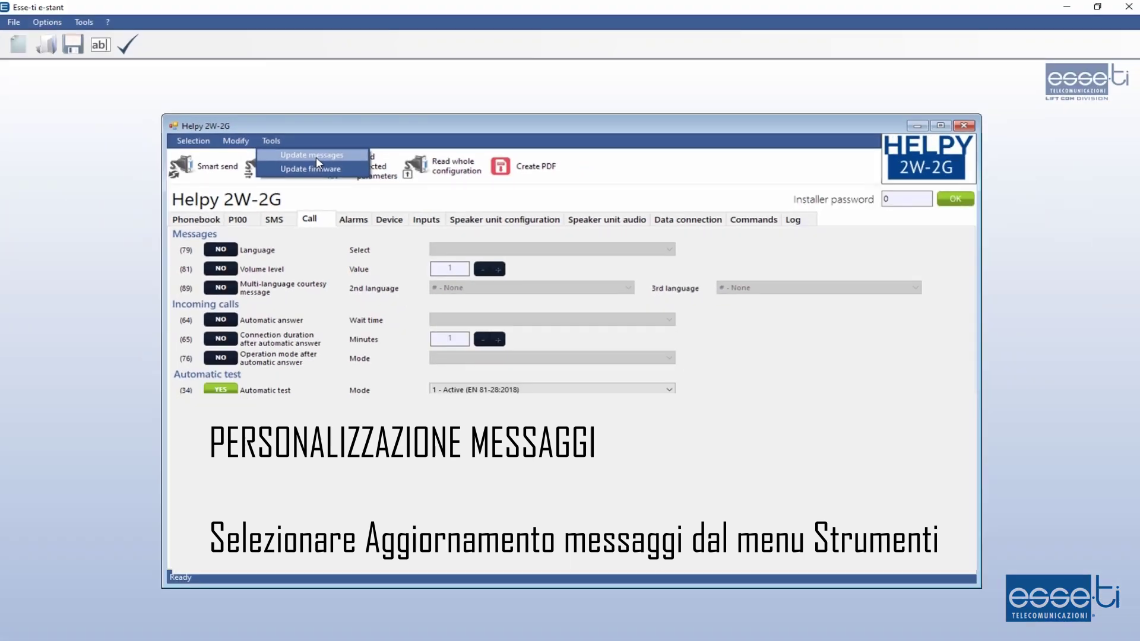
pyautogui.click(316, 158)
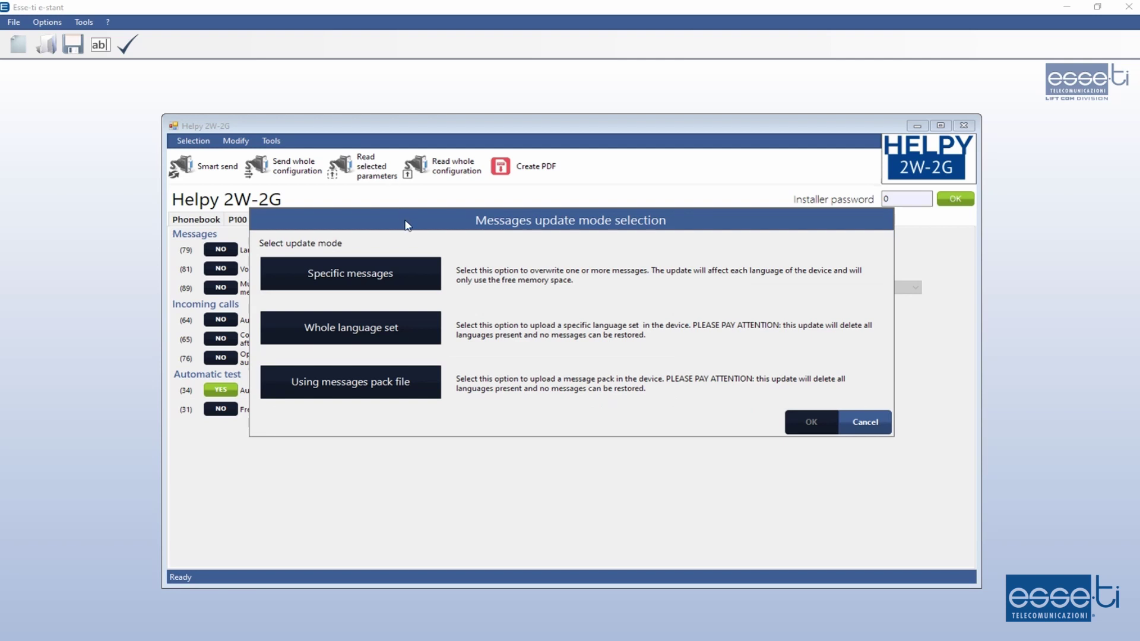
pyautogui.click(407, 289)
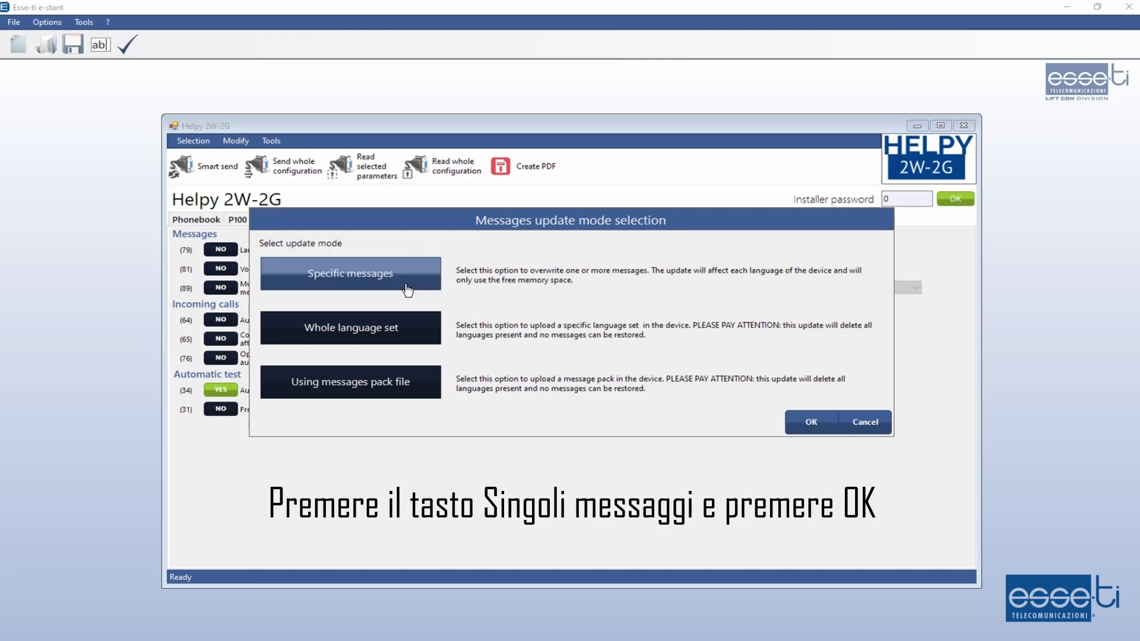
pyautogui.click(806, 426)
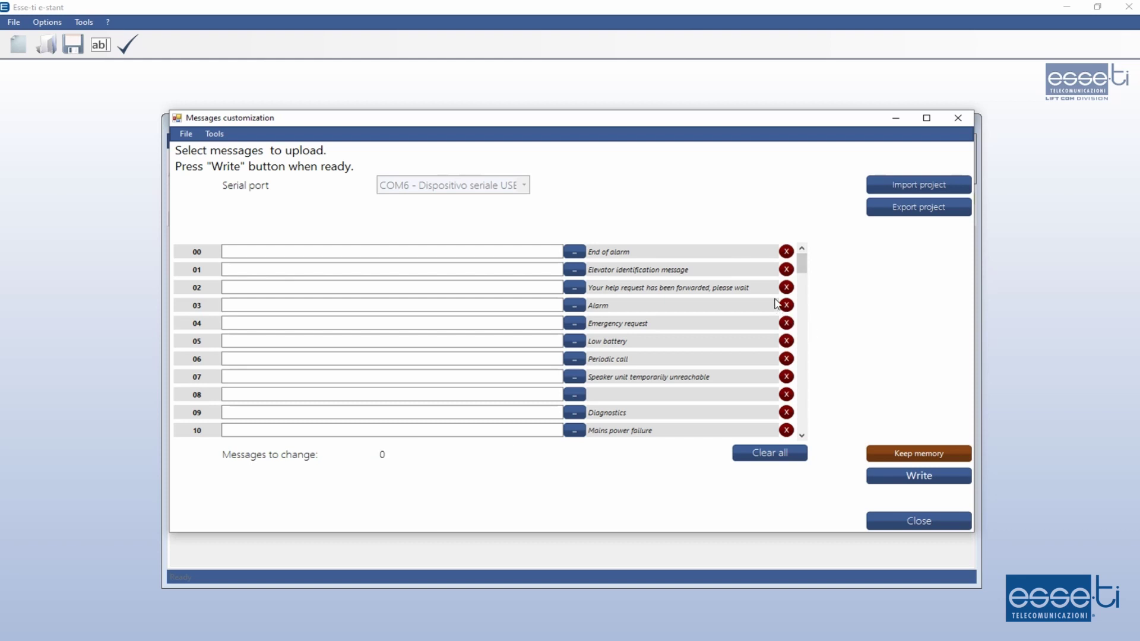
pyautogui.click(958, 118)
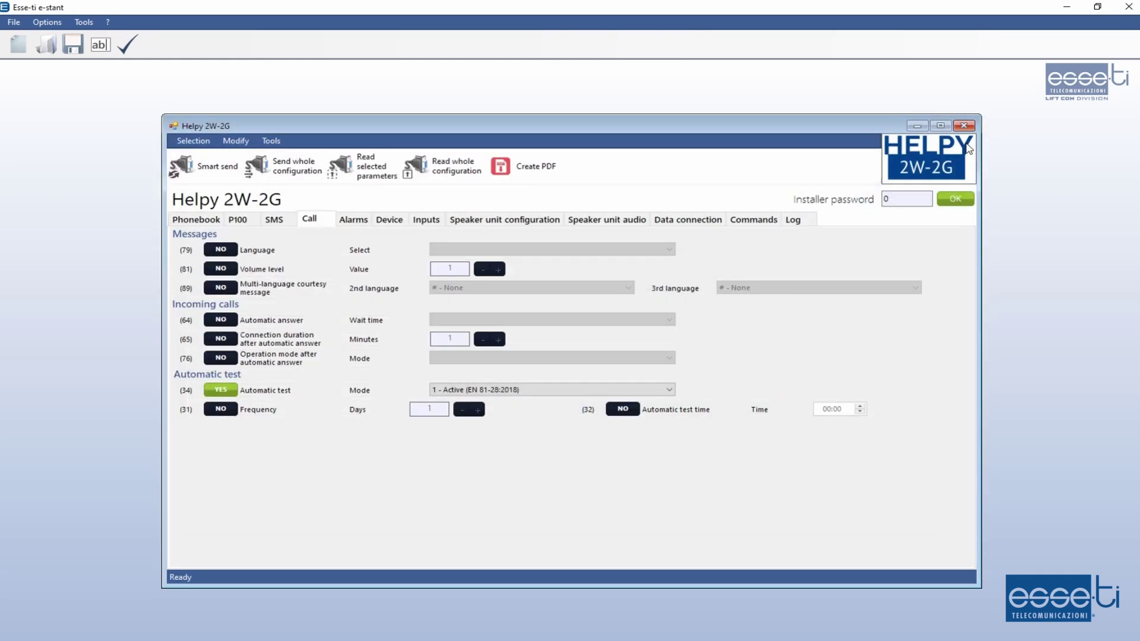
# - Save the configuration as an e-stant configuration file named CONFIGURATION_FILE in the fw_2w_log folder
pyautogui.click(73, 49)
pyautogui.write('C')
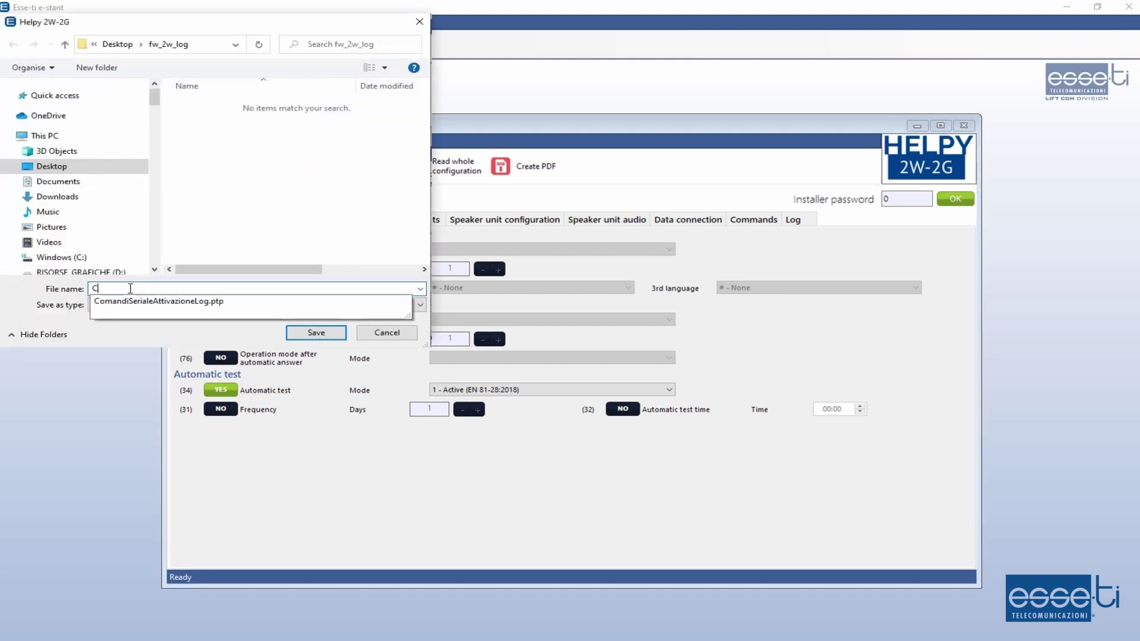
pyautogui.write('ONFIGURATION')
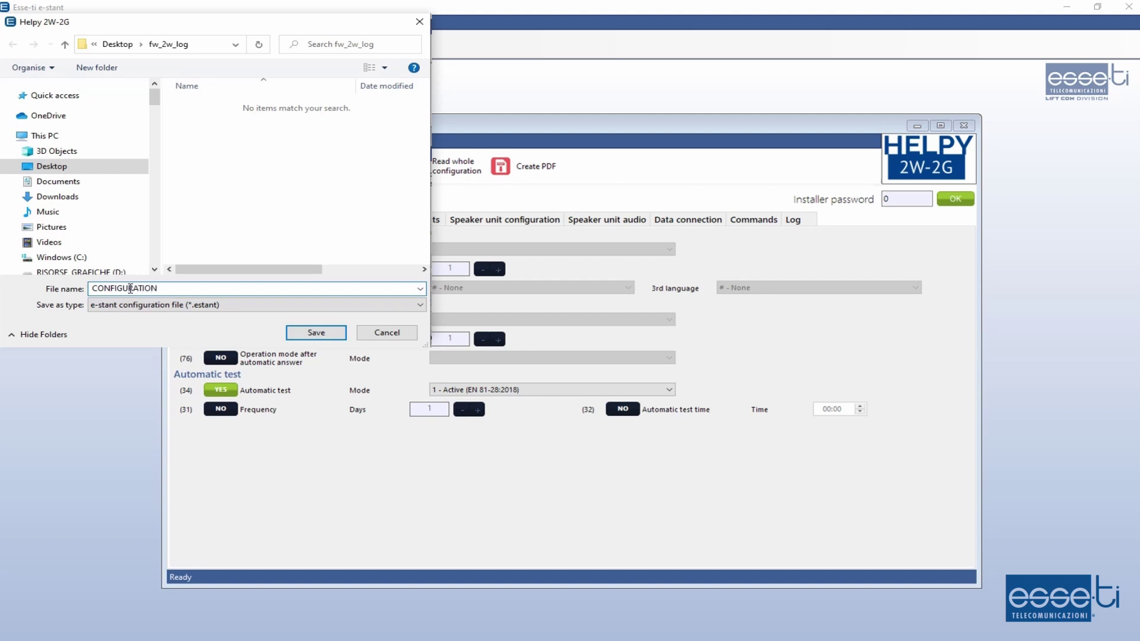
pyautogui.write('_FILE')
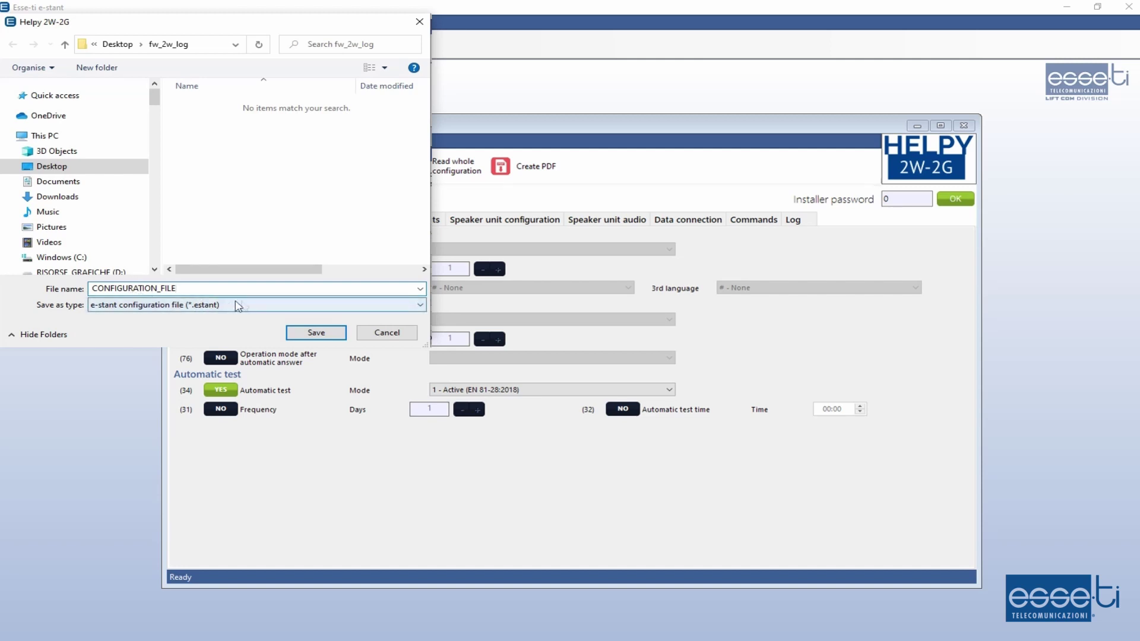
pyautogui.click(316, 333)
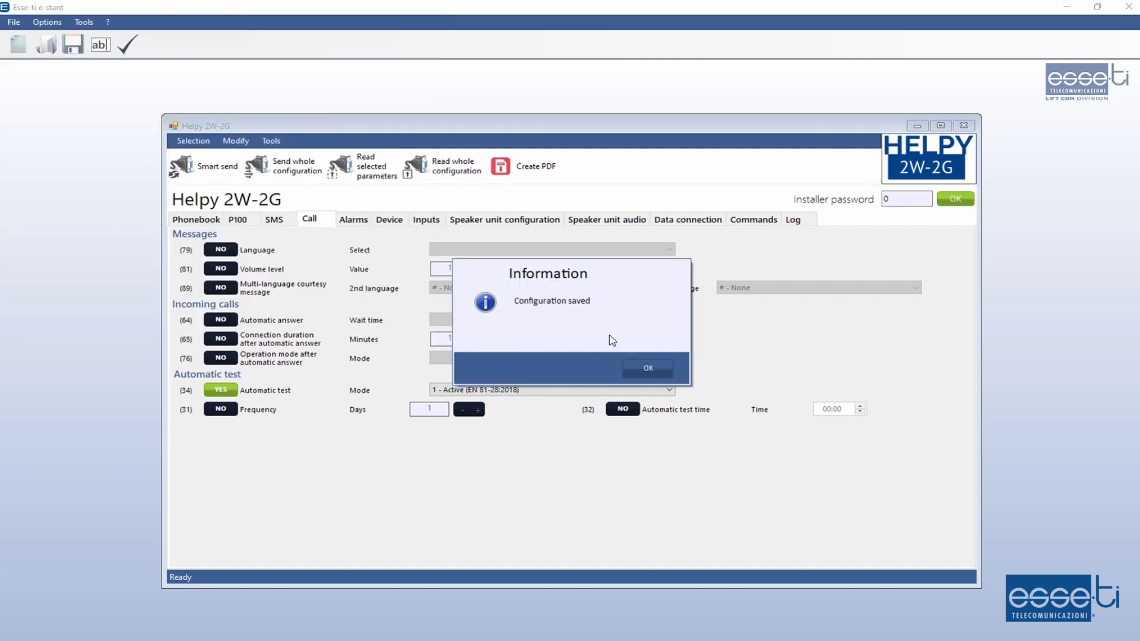
pyautogui.click(649, 369)
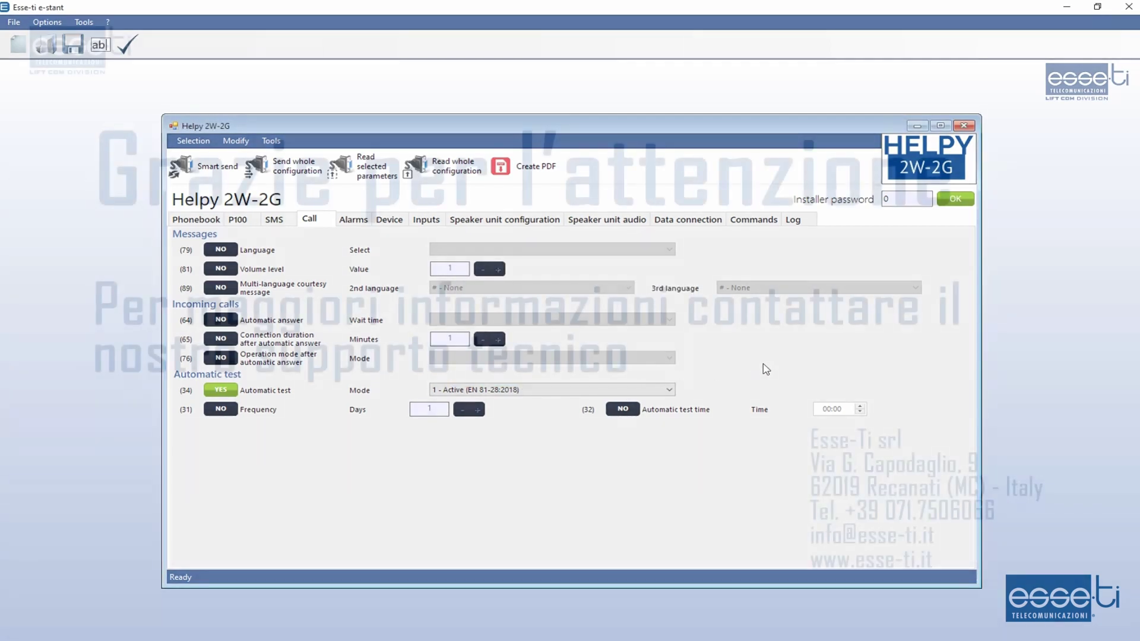